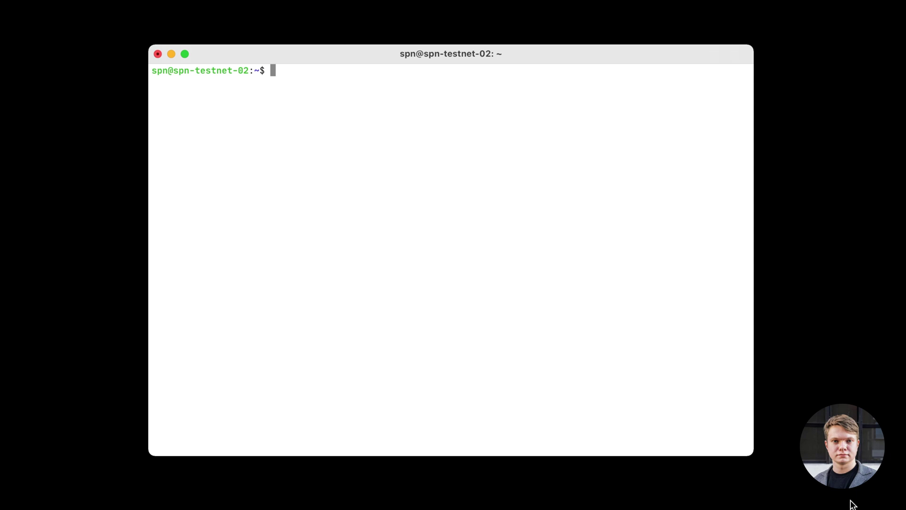
{"action": "type", "text": "starport "}
{"action": "type", "text": "network chain c"}
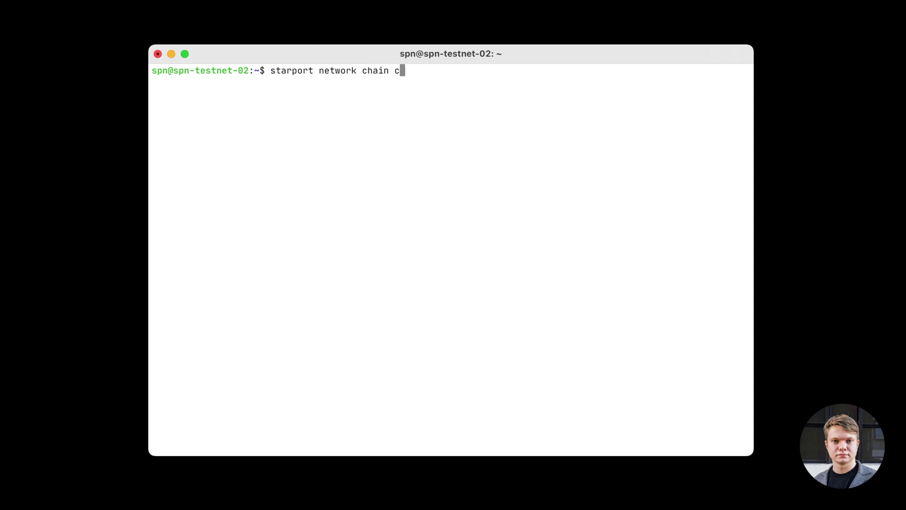
{"action": "type", "text": "reate "}
{"action": "type", "text": "marsnetwork"}
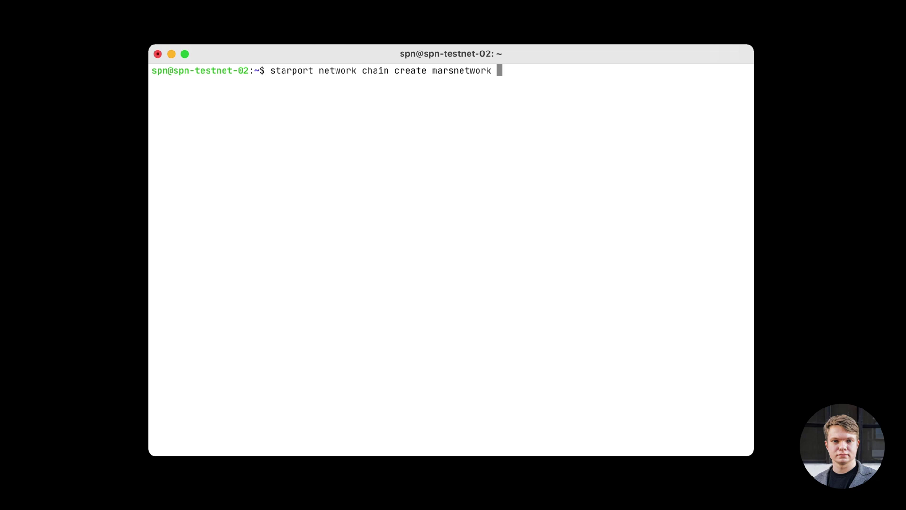
{"action": "type", "text": " http://github.com/fadeev/mars"}
{"action": "key", "text": "Return"}
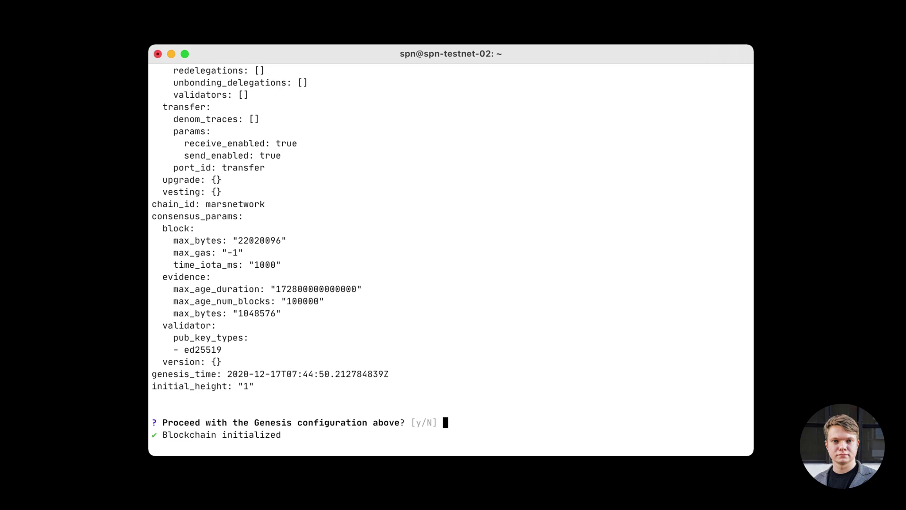
- Approve the displayed marsnetwork genesis configuration by answering y
{"action": "type", "text": "y"}
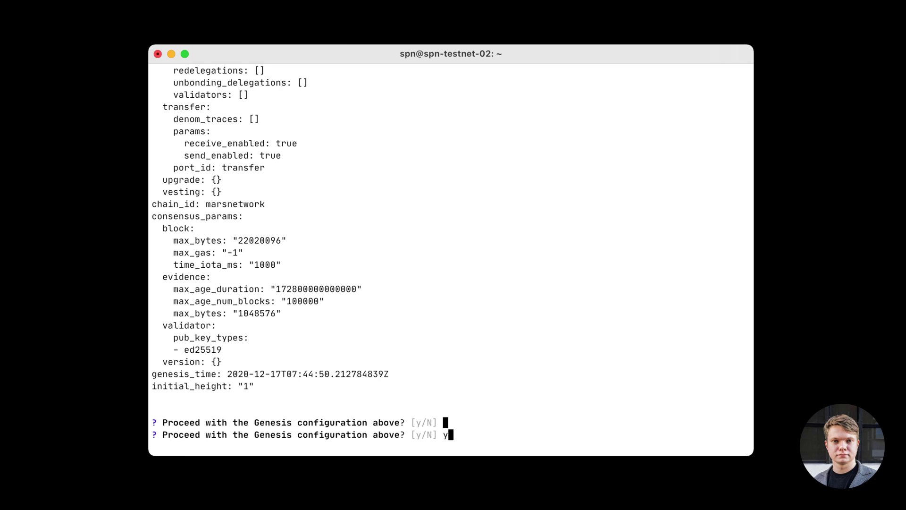
{"action": "key", "text": "Return"}
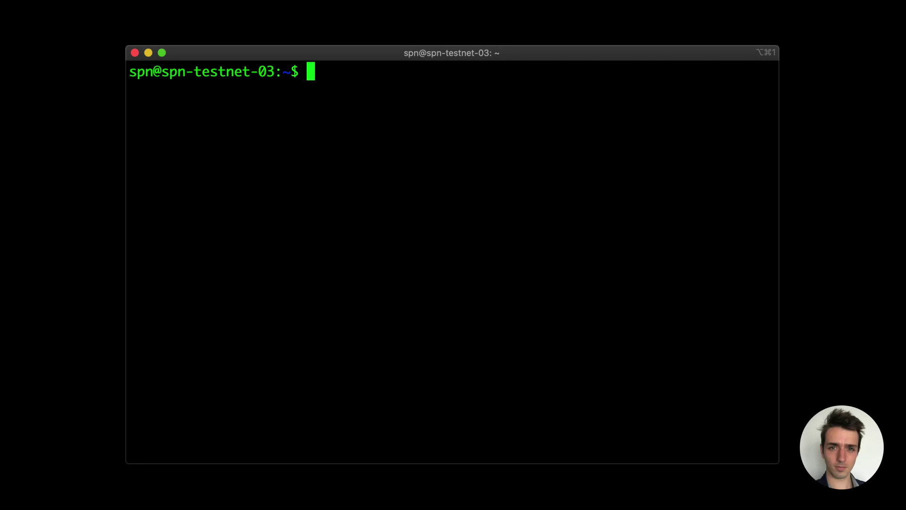
- Run starport network chain join marsnetwork on spn-testnet-03 and submit the keyring passphrase
{"action": "type", "text": "starport "}
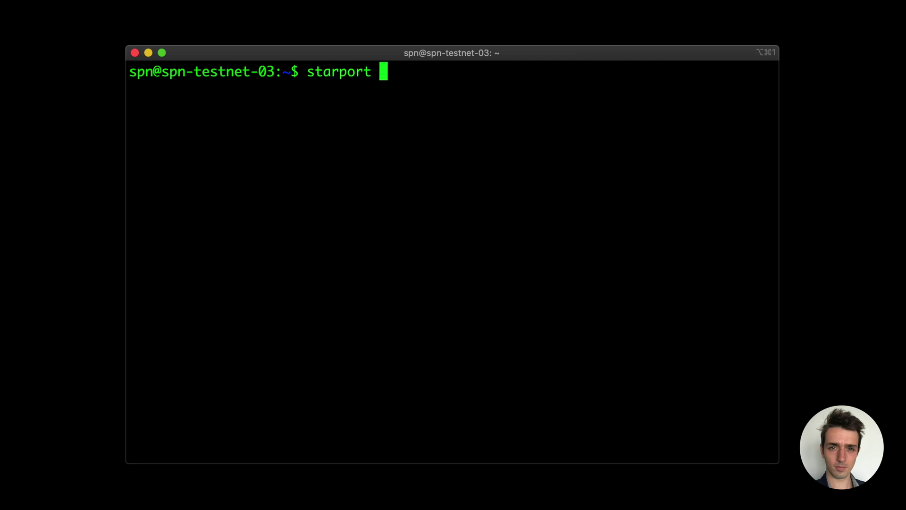
{"action": "type", "text": "network"}
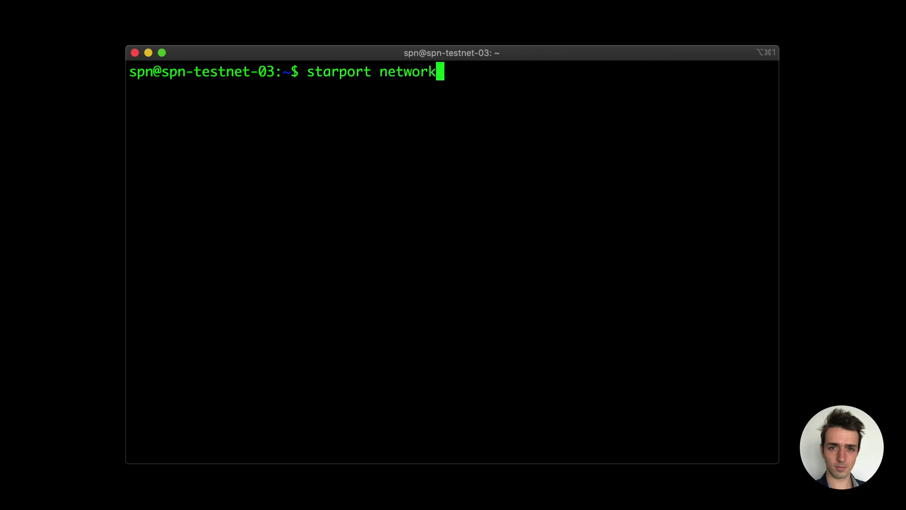
{"action": "type", "text": " chain joi"}
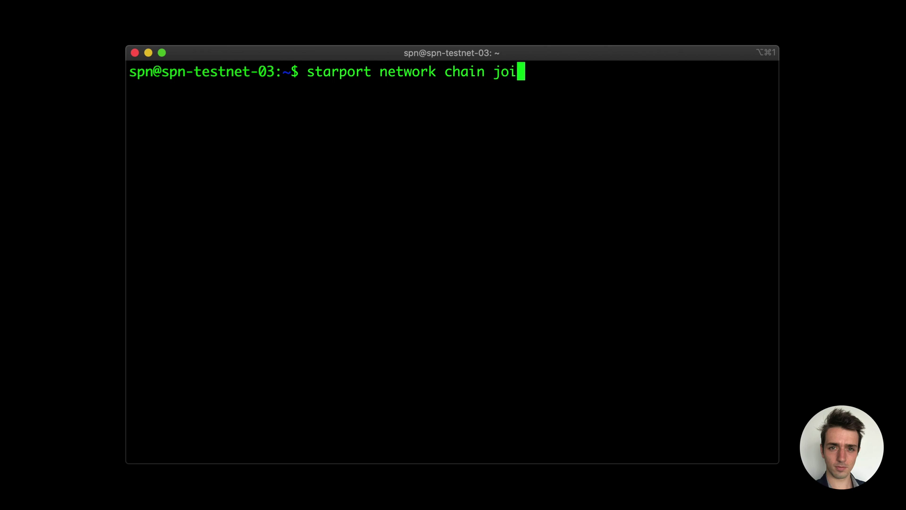
{"action": "type", "text": "n mars"}
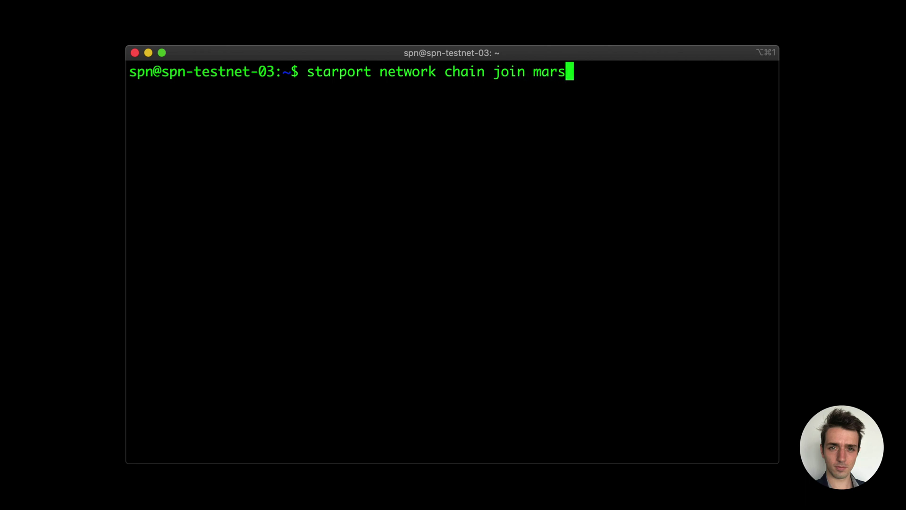
{"action": "type", "text": "network"}
{"action": "key", "text": "Return"}
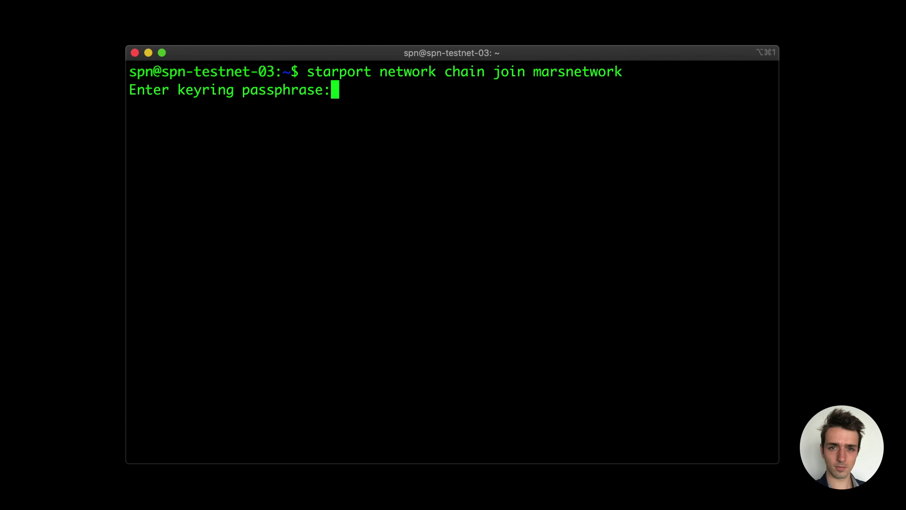
{"action": "key", "text": "Return"}
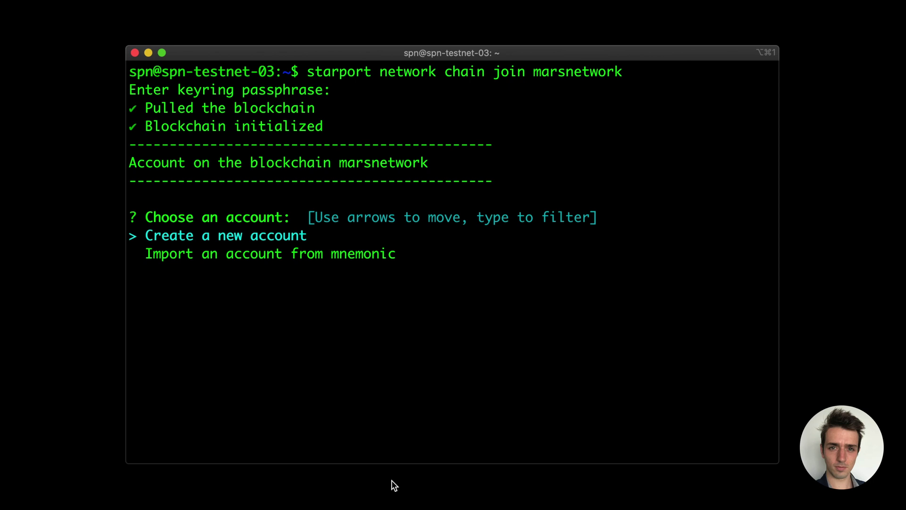
- Create a new blockchain account for marsnetwork, entering an account name
{"action": "key", "text": "Return"}
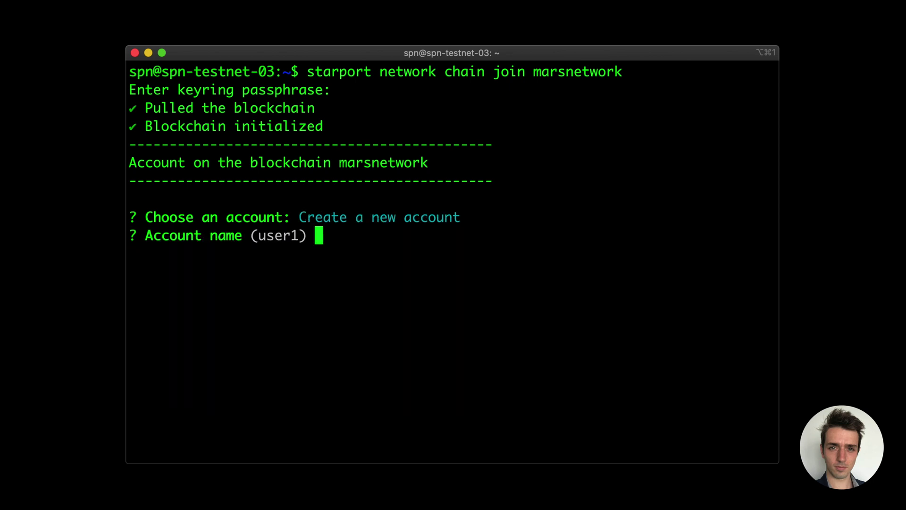
{"action": "type", "text": "lucas"}
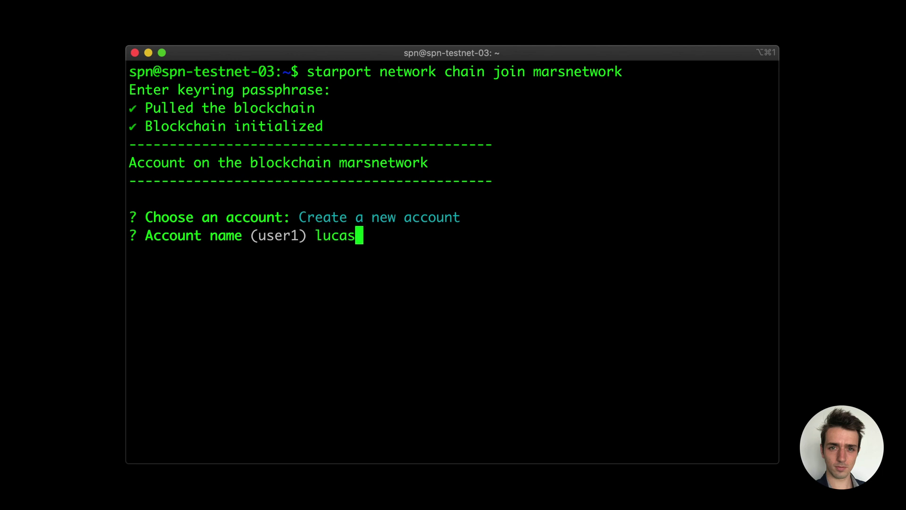
{"action": "key", "text": "Return"}
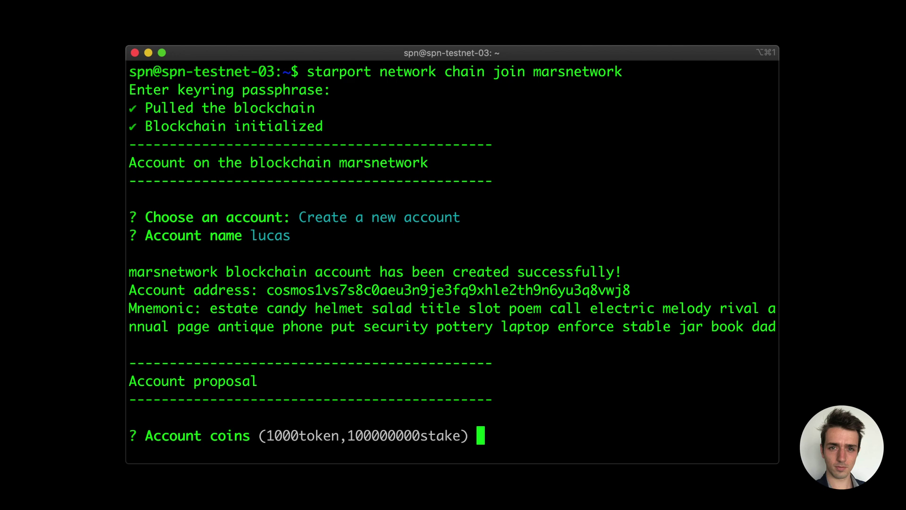
- Accept defaults: 1000token,100000000stake coins, 95000000stake stake, moniker mynode, default commission and gas
{"action": "key", "text": "Return"}
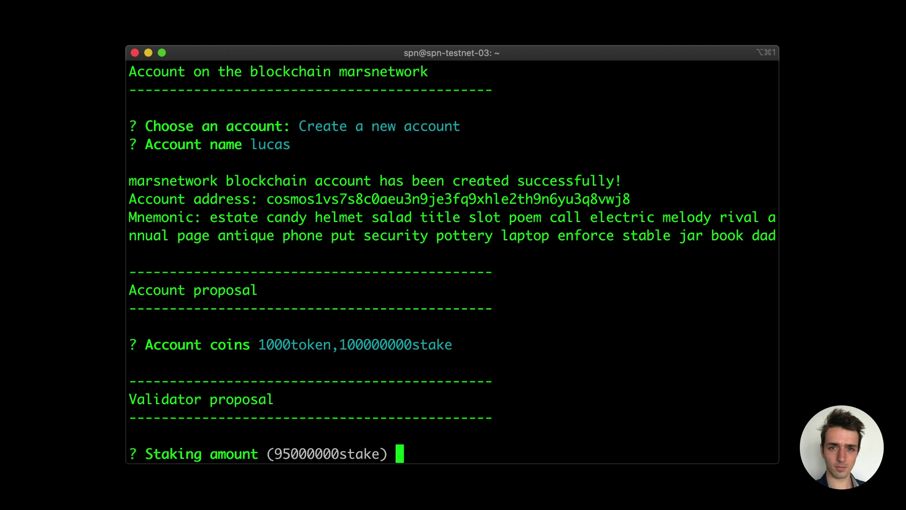
{"action": "key", "text": "Return"}
{"action": "key", "text": "Return"}
{"action": "key", "text": "Return"}
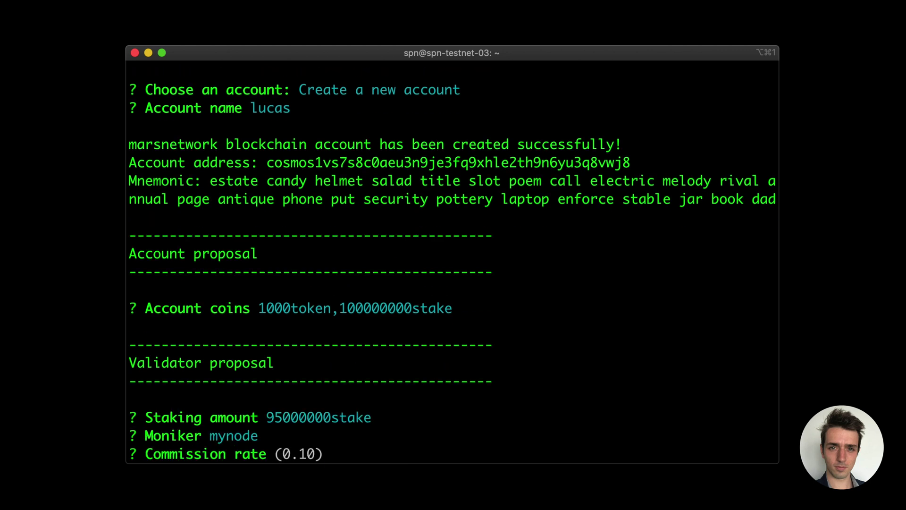
{"action": "key", "text": "Return"}
{"action": "key", "text": "Return"}
{"action": "key", "text": "Return"}
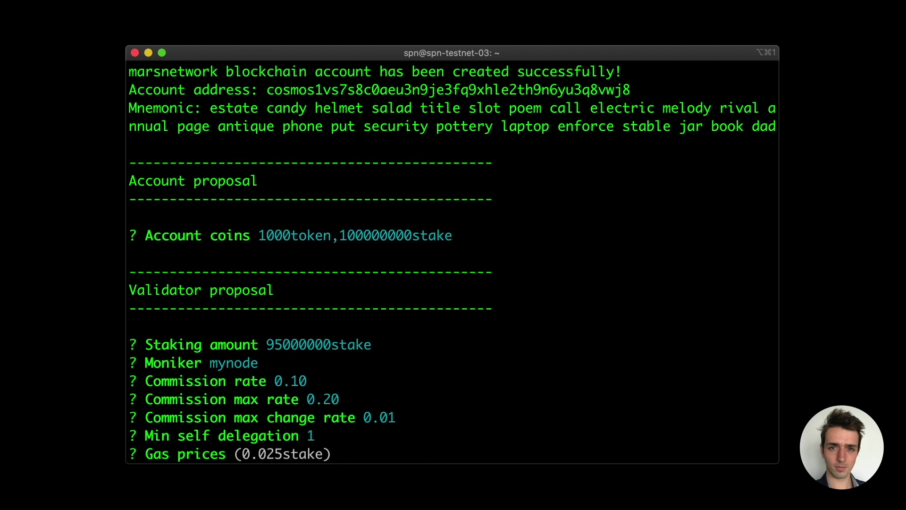
{"action": "key", "text": "Return"}
{"action": "key", "text": "Return"}
{"action": "key", "text": "Return"}
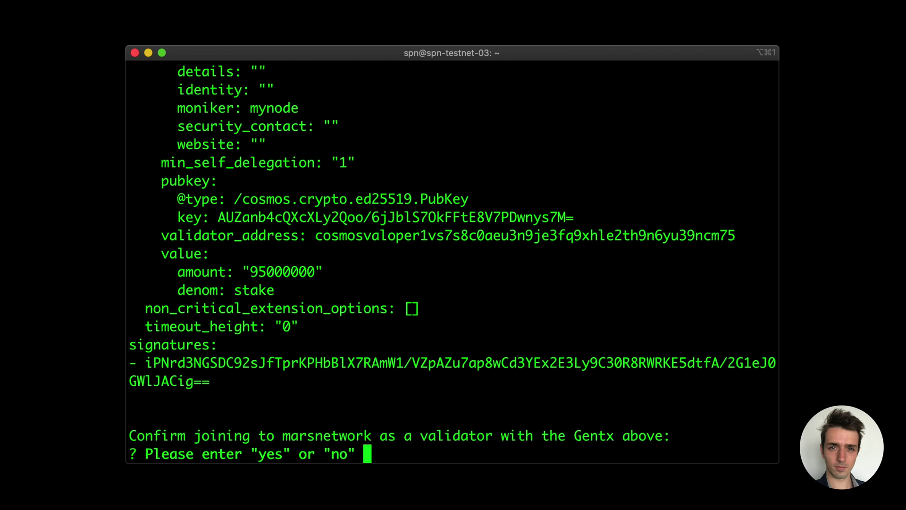
- Answer yes to submit the marsnetwork validator join proposal
{"action": "type", "text": "yes"}
{"action": "key", "text": "Return"}
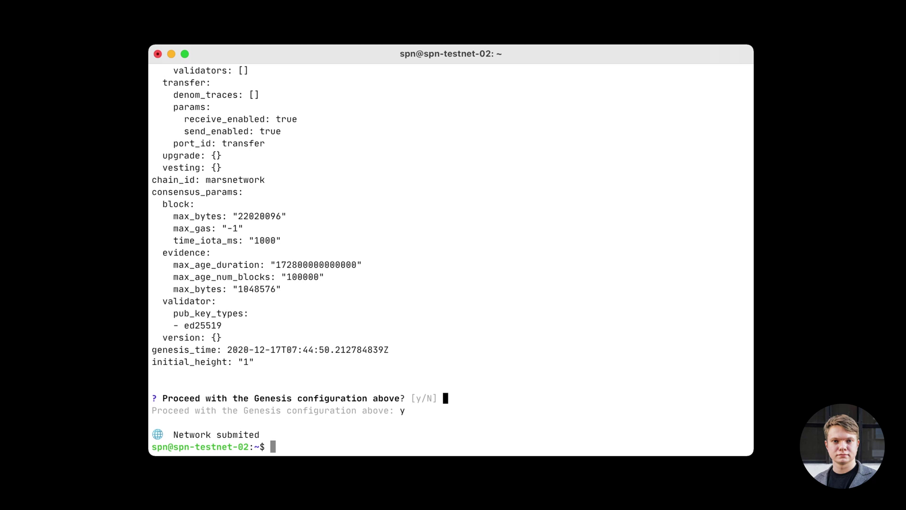
- List the marsnetwork proposals with starport network proposal list, entering the keyring passphrase
{"action": "type", "text": "starport net"}
{"action": "type", "text": "work propos"}
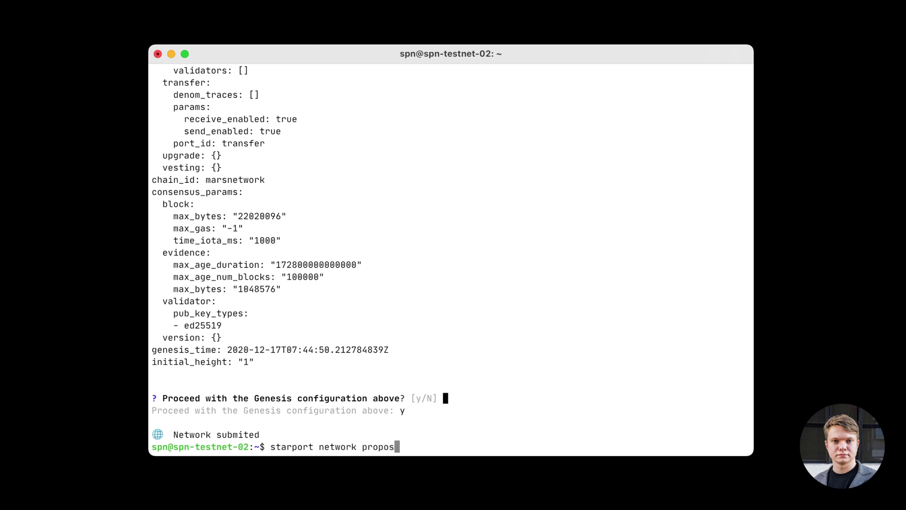
{"action": "type", "text": "al list mars"}
{"action": "type", "text": "network"}
{"action": "key", "text": "Return"}
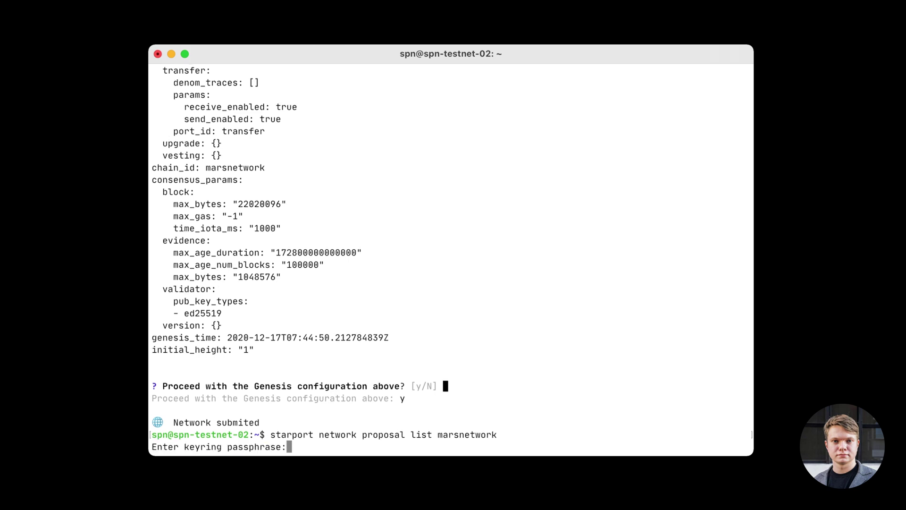
{"action": "key", "text": "Return"}
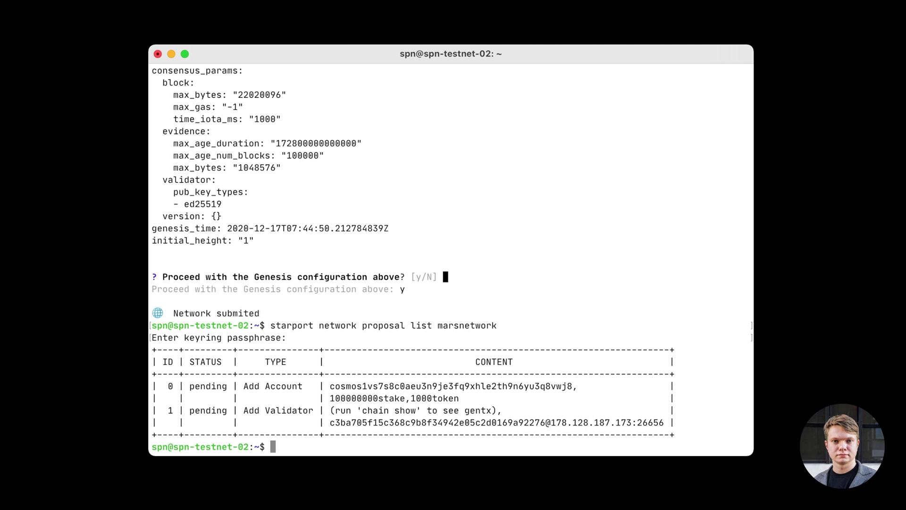
- Approve marsnetwork proposals 0 and 1, entering the passphrase and confirming the gas cost with y
{"action": "key", "text": "Up"}
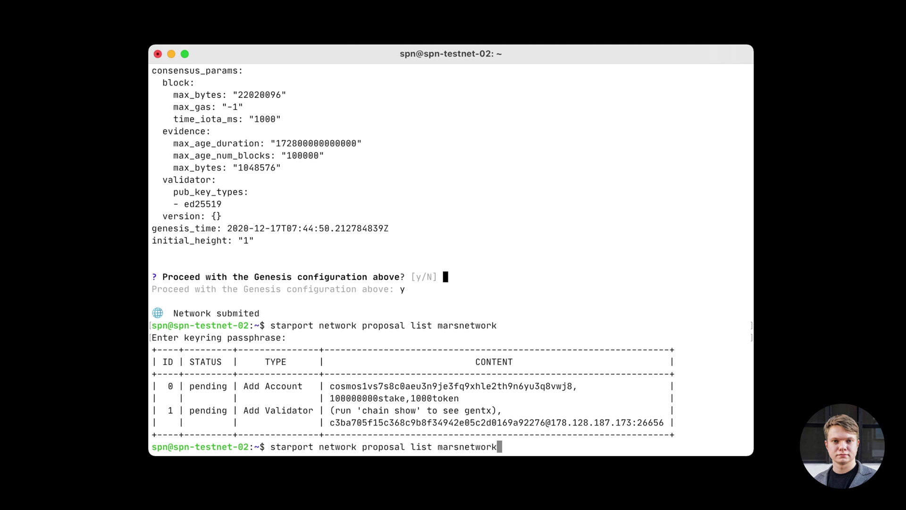
{"action": "key", "text": "ctrl+w"}
{"action": "key", "text": "ctrl+w"}
{"action": "type", "text": "app"}
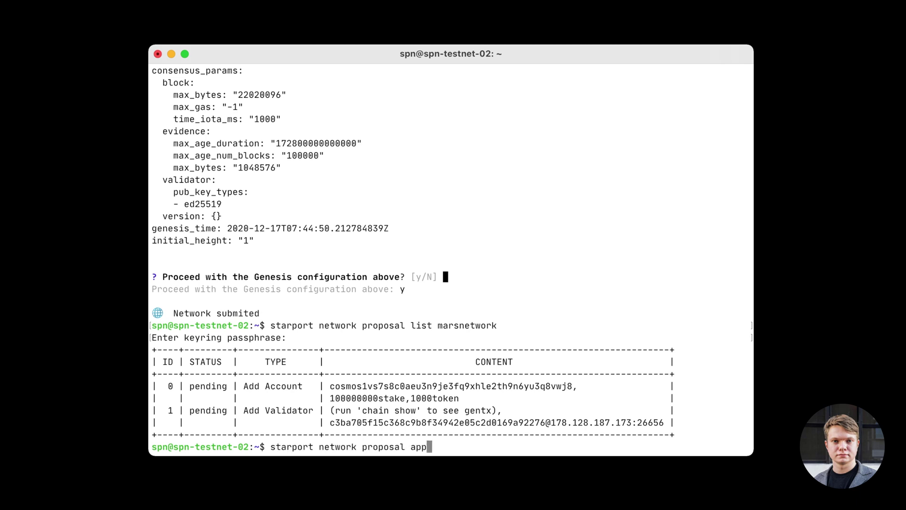
{"action": "type", "text": "rove marsnetw"}
{"action": "type", "text": "ork 0,1"}
{"action": "key", "text": "Return"}
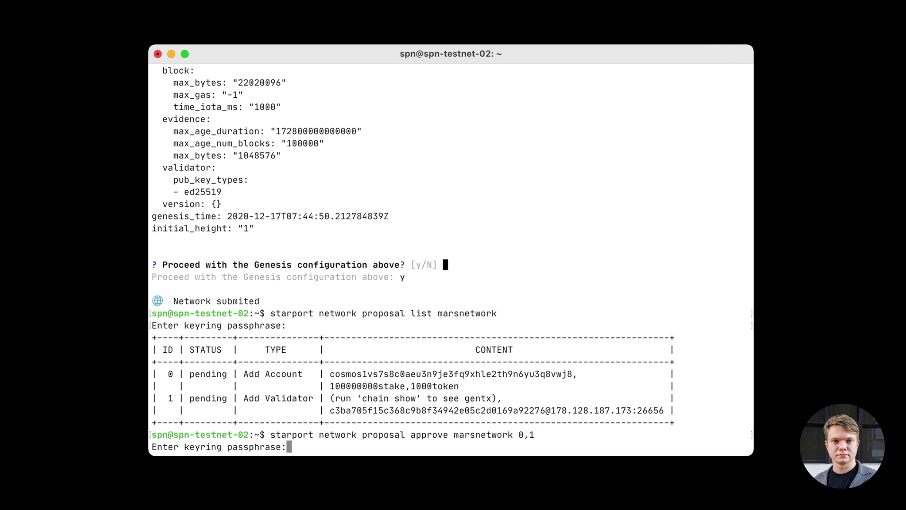
{"action": "key", "text": "Return"}
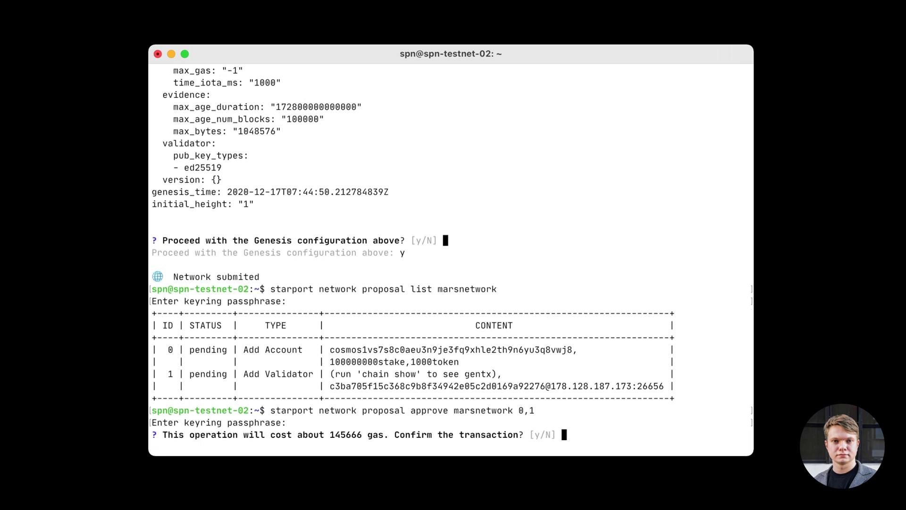
{"action": "type", "text": "y"}
{"action": "key", "text": "Return"}
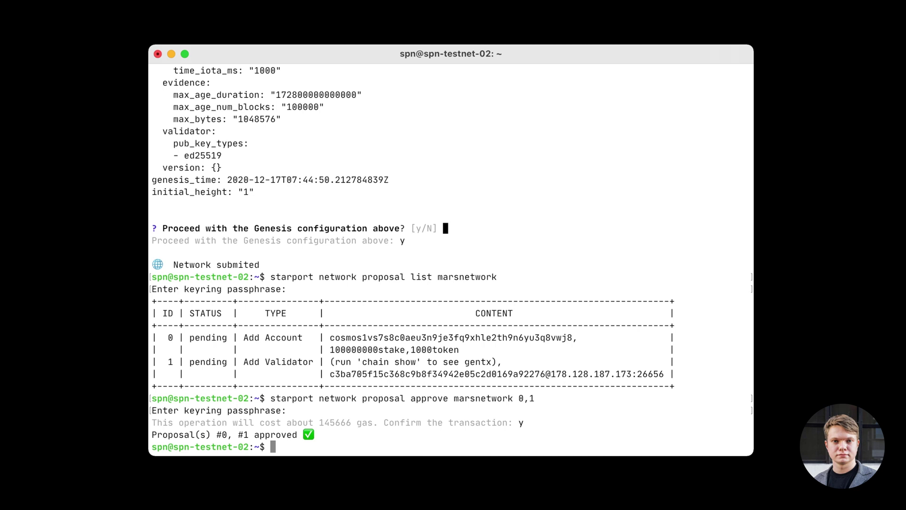
- Type the command starport network chain join marsnetwork, correcting a misspelling
{"action": "type", "text": "starplort"}
{"action": "key", "text": "ctrl+u"}
{"action": "type", "text": "starport "}
{"action": "type", "text": "network "}
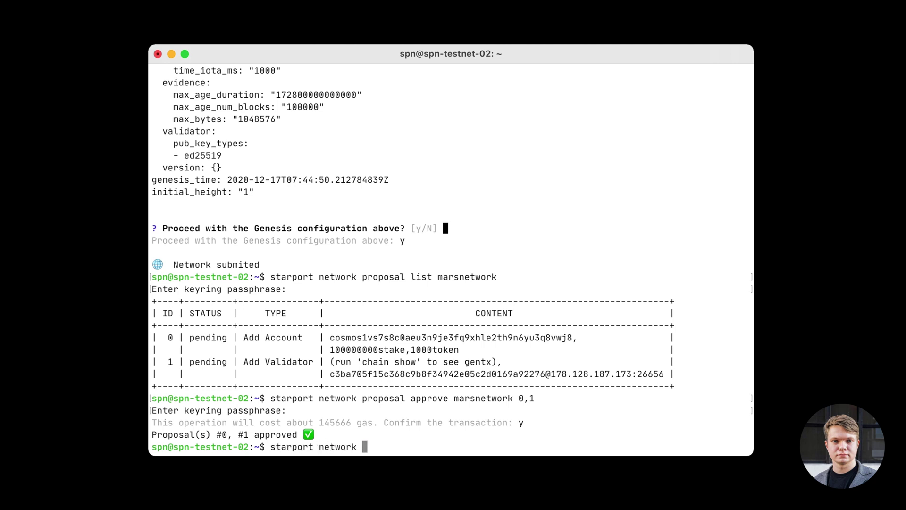
{"action": "type", "text": "chain join marsnetwo"}
{"action": "type", "text": "rk"}
- Join marsnetwork with the keyring passphrase and create a new account with an entered name
{"action": "key", "text": "Return"}
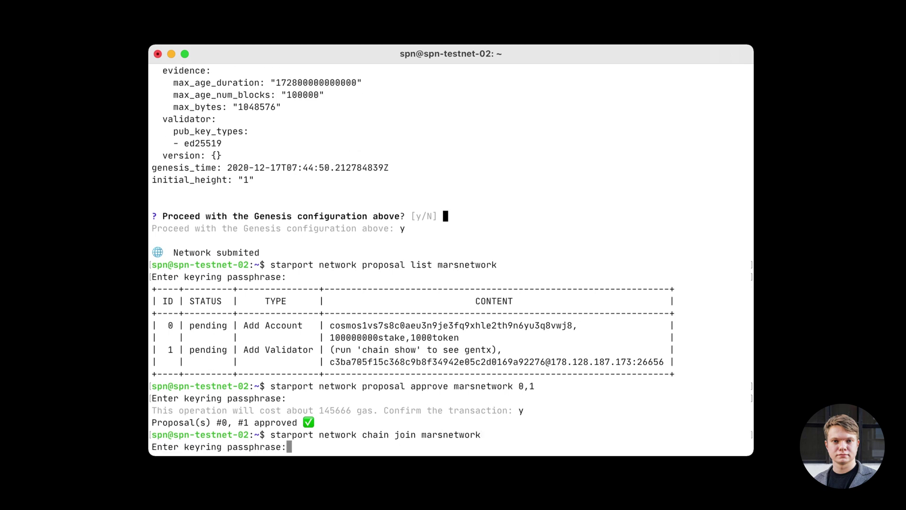
{"action": "key", "text": "Return"}
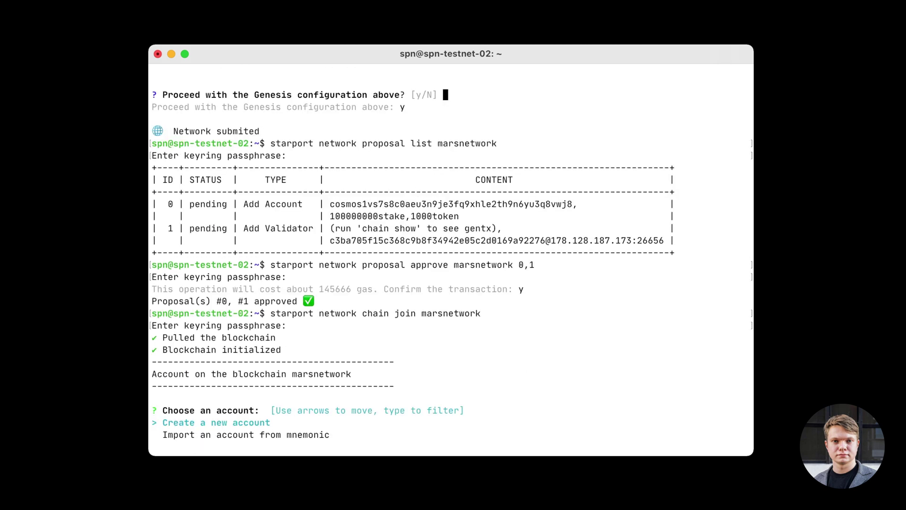
{"action": "key", "text": "Return"}
{"action": "type", "text": "denis"}
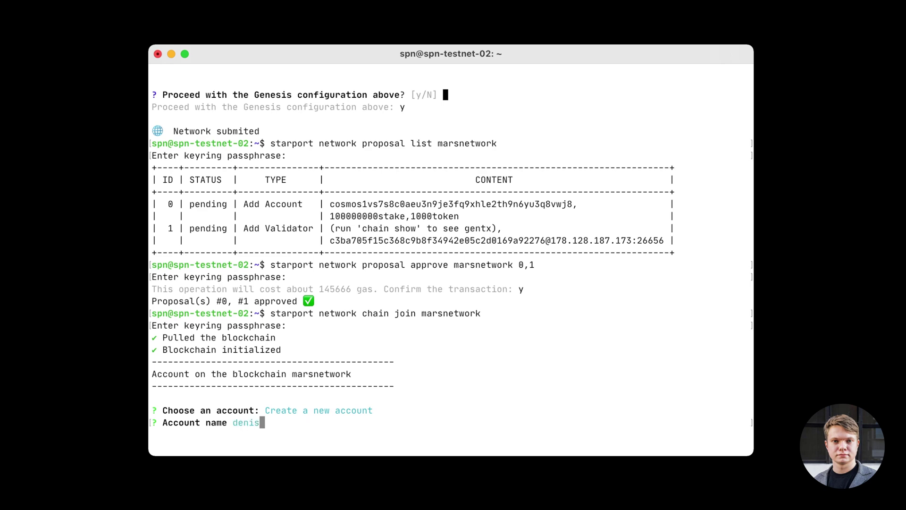
{"action": "key", "text": "Return"}
- Accept default coins, stake, commission and gas settings, then confirm the validator join with yes
{"action": "key", "text": "Return"}
{"action": "key", "text": "Return"}
{"action": "key", "text": "Return"}
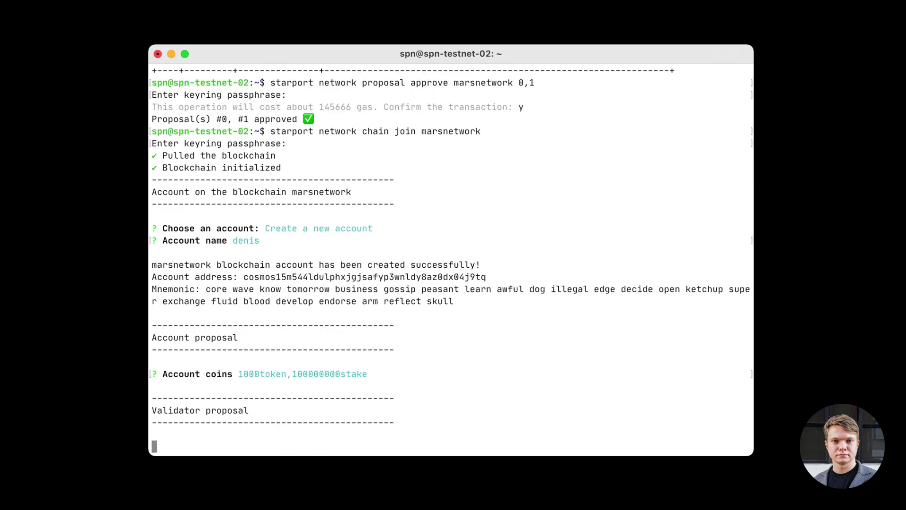
{"action": "key", "text": "Return"}
{"action": "key", "text": "Return"}
{"action": "key", "text": "Return"}
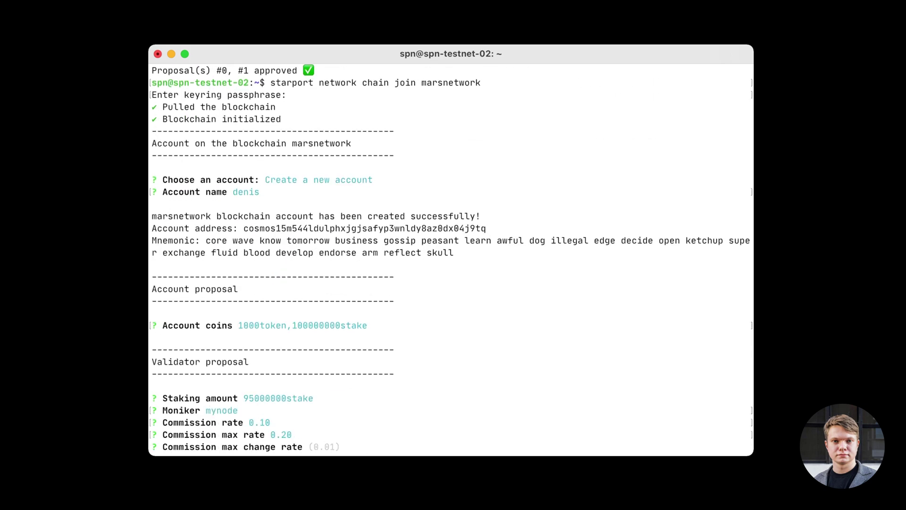
{"action": "key", "text": "Return"}
{"action": "key", "text": "Return"}
{"action": "key", "text": "Return"}
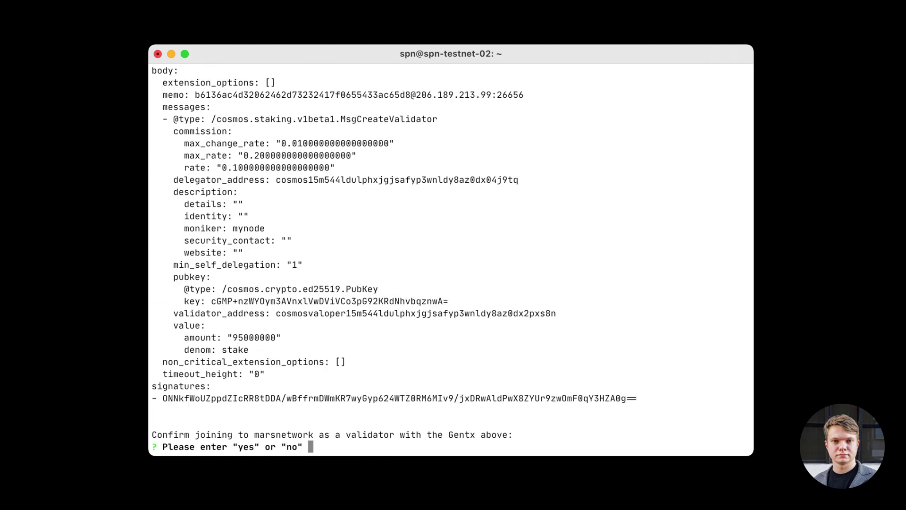
{"action": "type", "text": "yes"}
{"action": "key", "text": "Return"}
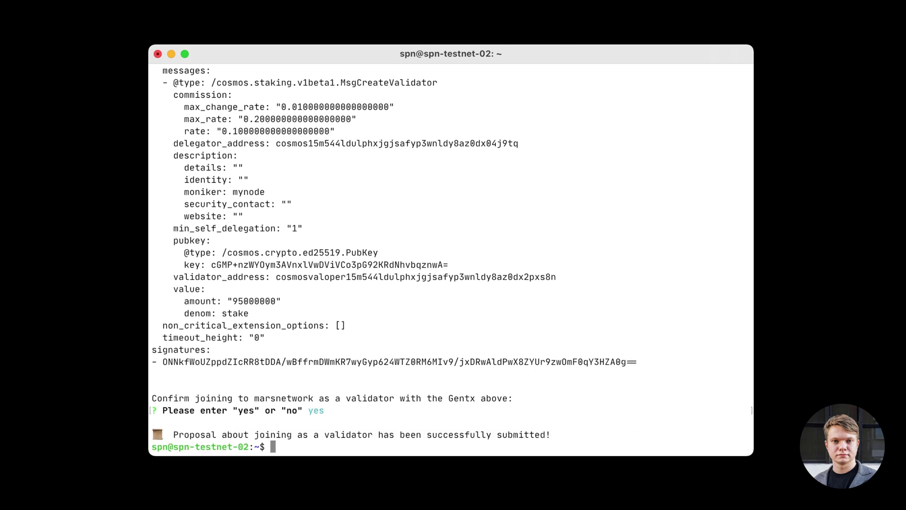
- List marsnetwork proposals twice, revealing pending #4 Add Account and #5 Add Validator
{"action": "key", "text": "Up"}
{"action": "key", "text": "Up"}
{"action": "key", "text": "Up"}
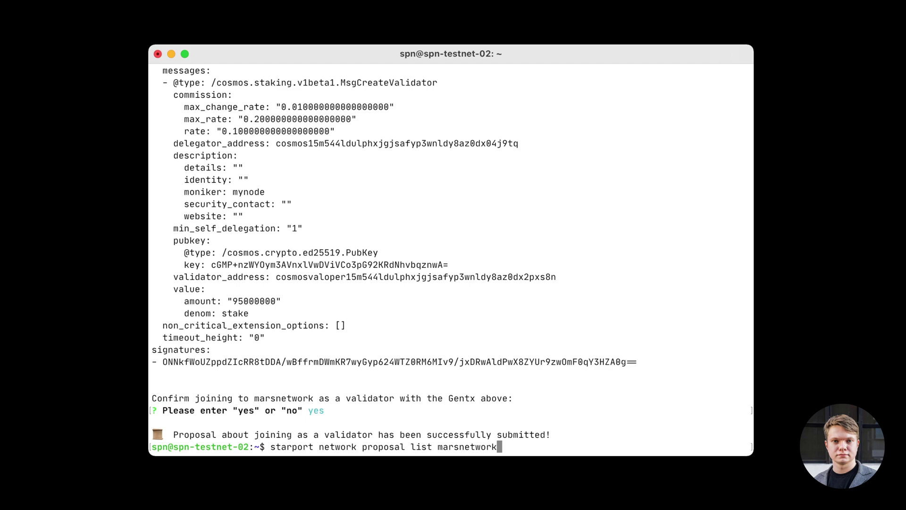
{"action": "key", "text": "Return"}
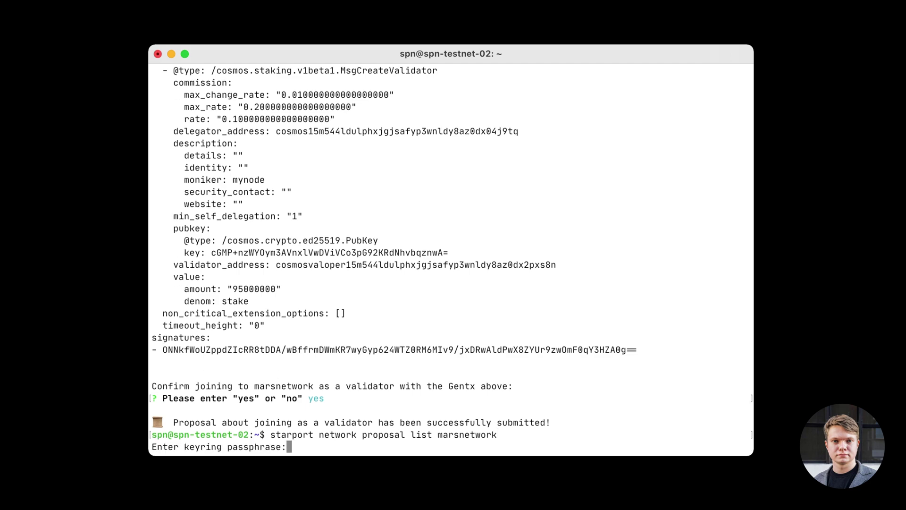
{"action": "key", "text": "Return"}
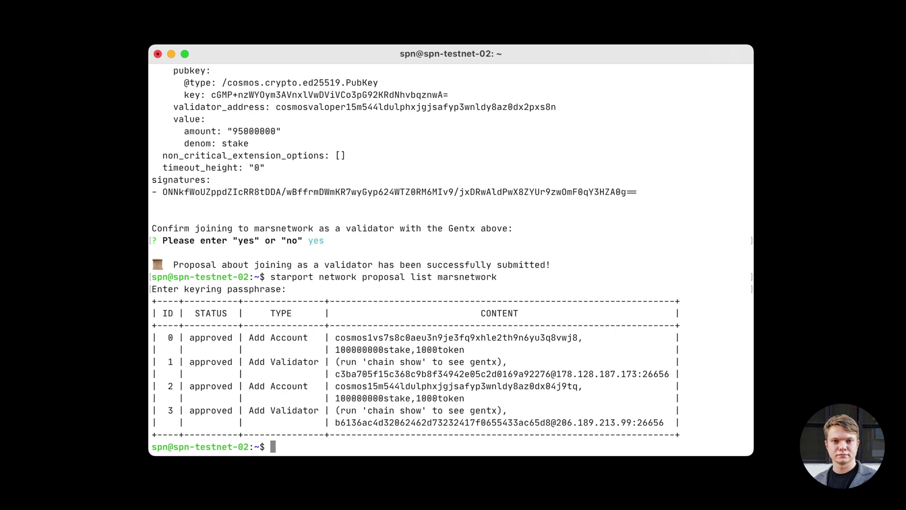
{"action": "key", "text": "Up"}
{"action": "key", "text": "Return"}
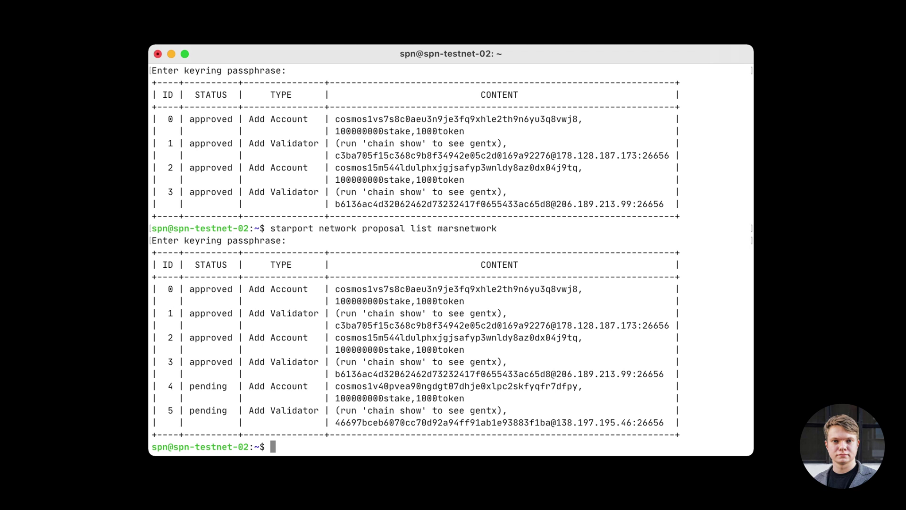
{"action": "key", "text": "Up"}
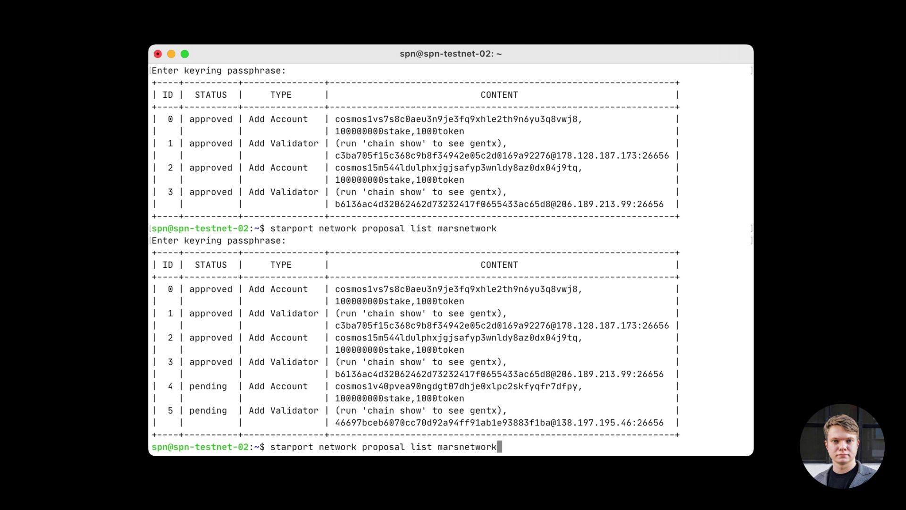
- Accept marsnetwork proposals 4 and 5, entering the passphrase and confirming with y
{"action": "key", "text": "ctrl+w"}
{"action": "key", "text": "ctrl+w"}
{"action": "type", "text": "a"}
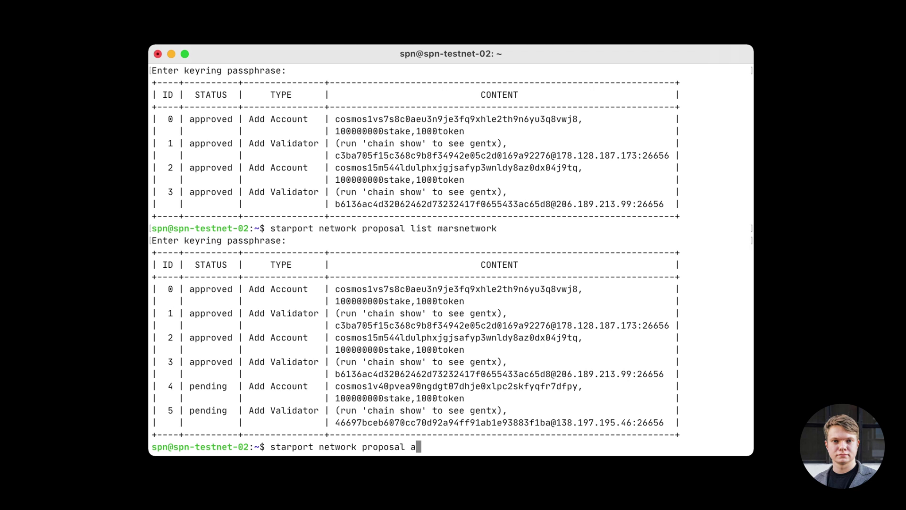
{"action": "type", "text": "ccept marsnetwo"}
{"action": "type", "text": "rk 4,5"}
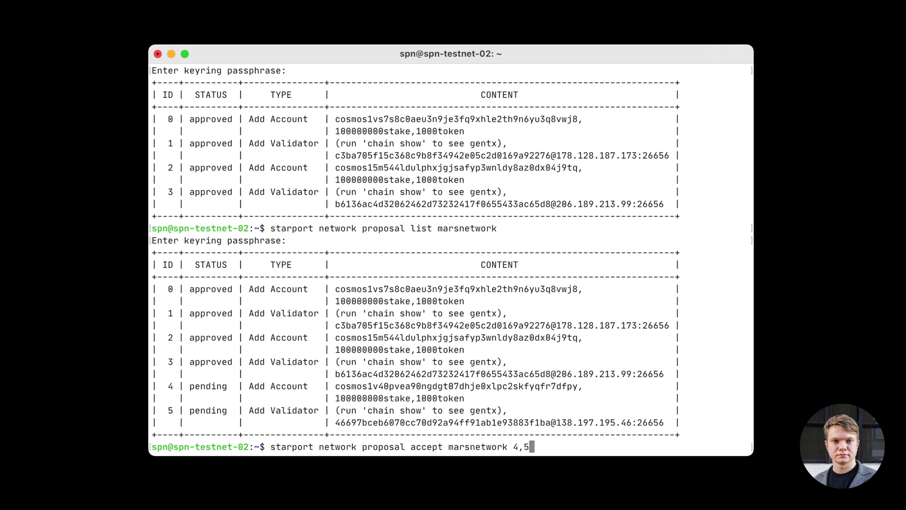
{"action": "key", "text": "Return"}
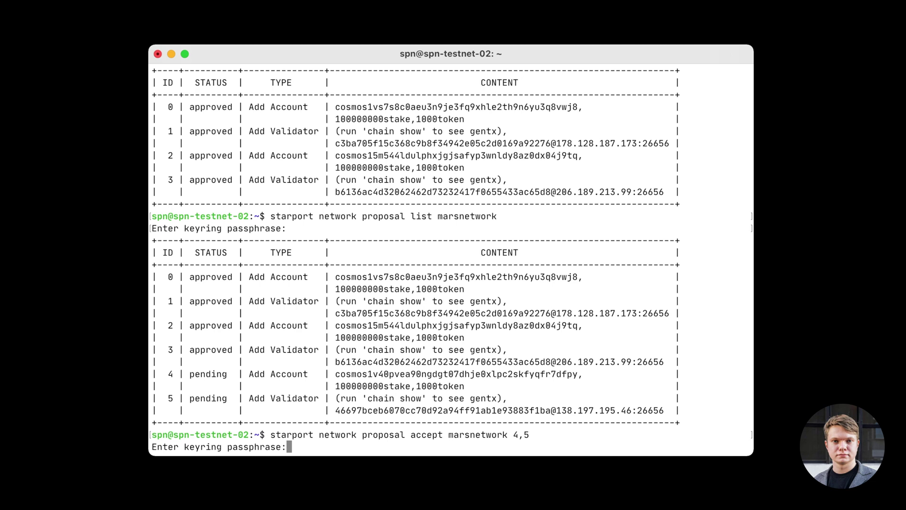
{"action": "key", "text": "Return"}
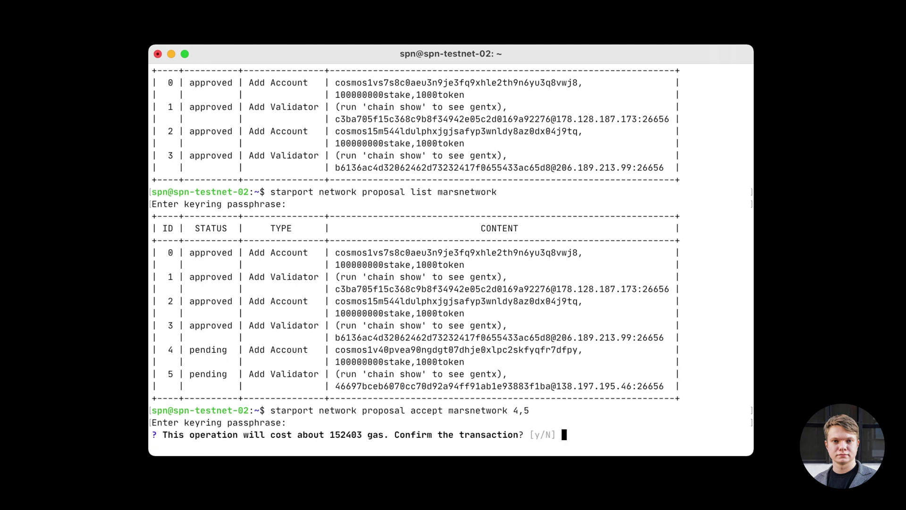
{"action": "type", "text": "y"}
{"action": "key", "text": "Return"}
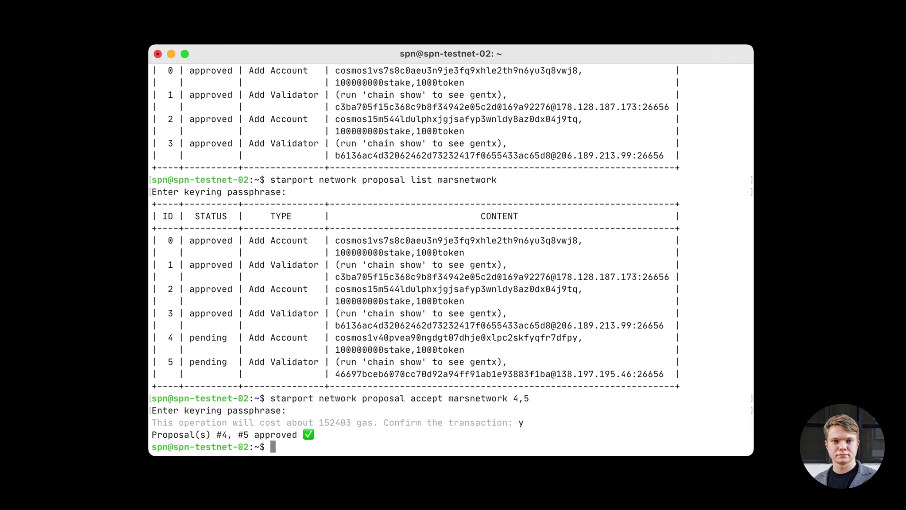
- List the marsnetwork proposals again to check their updated statuses
{"action": "key", "text": "Up"}
{"action": "key", "text": "Up"}
{"action": "key", "text": "Return"}
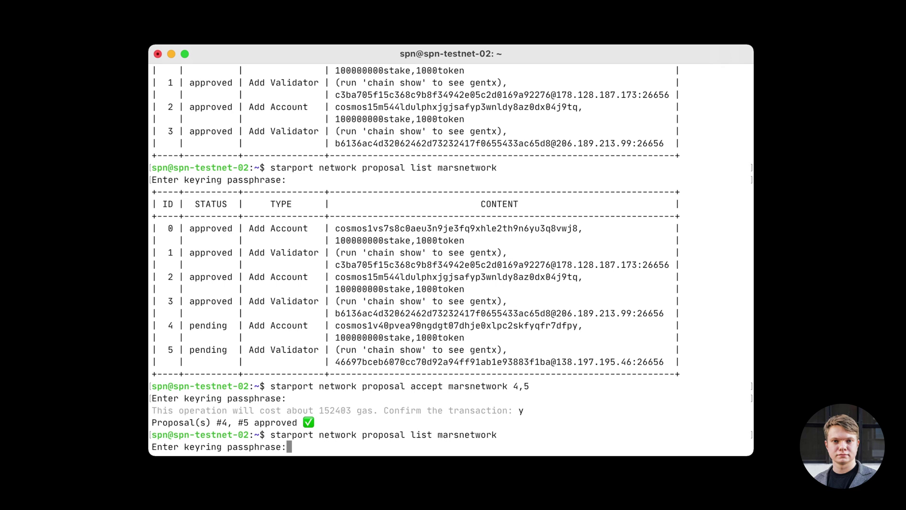
{"action": "key", "text": "Return"}
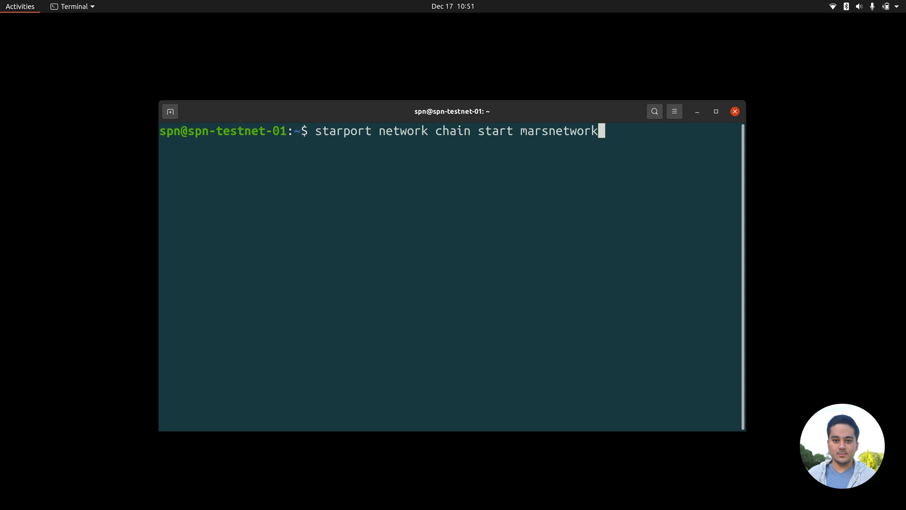
- Run 'starport network chain start marsnetwork' on spn-testnet-01 and submit the keyring passphrase
{"action": "key", "text": "Return"}
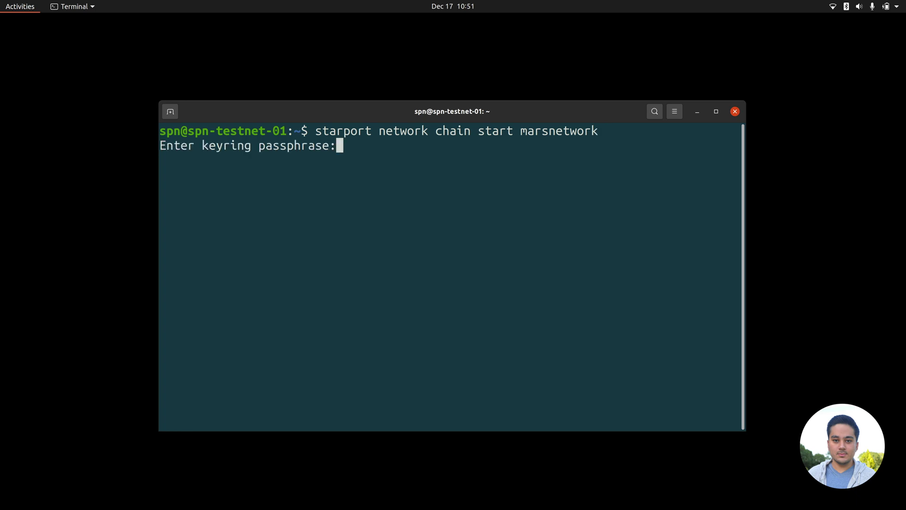
{"action": "key", "text": "Return"}
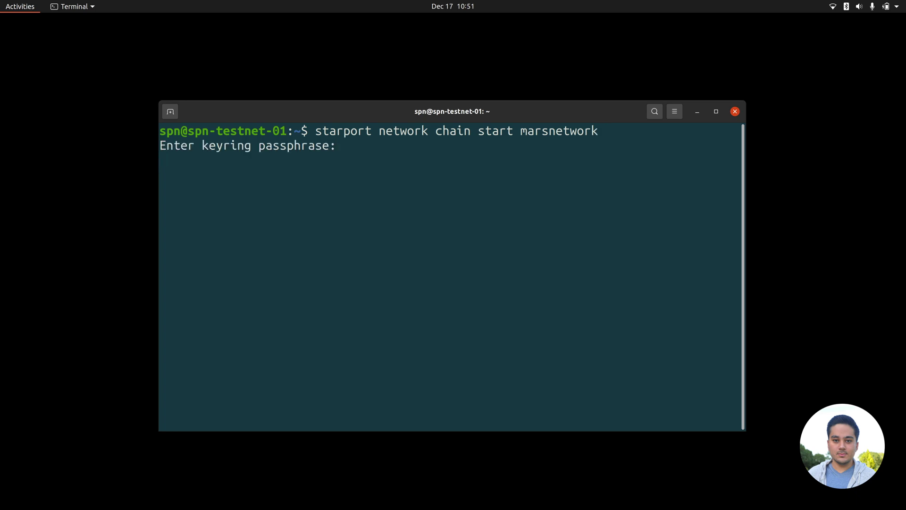